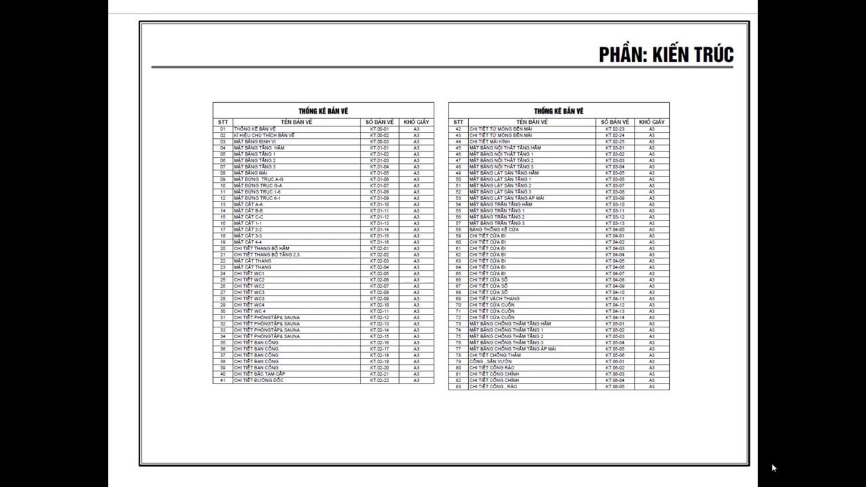
# Scroll past the section, stair and WC1 sheets to the 'CHI TIẾT BAN CÔNG' balcony slide
pyautogui.scroll(-5, 771, 466)
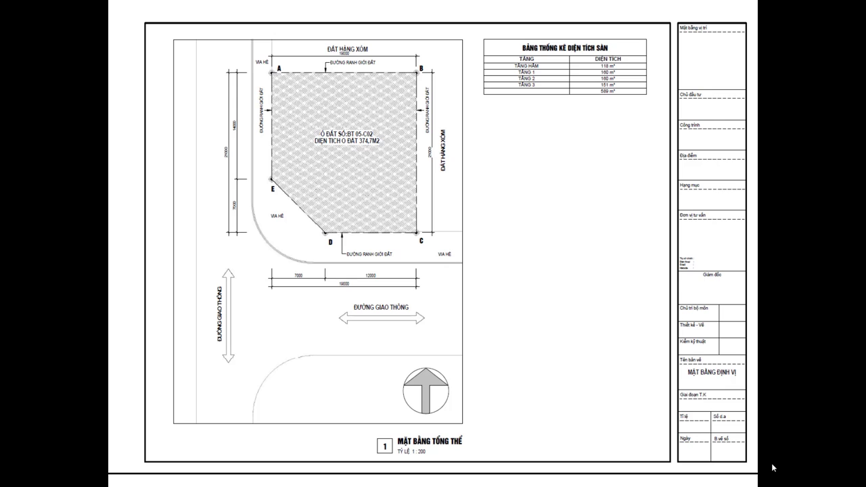
pyautogui.scroll(-5, 772, 466)
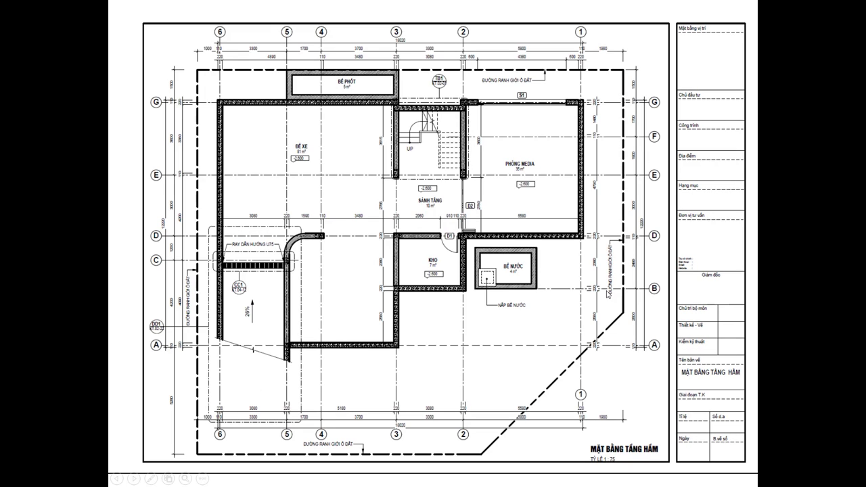
pyautogui.scroll(-5, 455, 209)
pyautogui.scroll(-5, 462, 215)
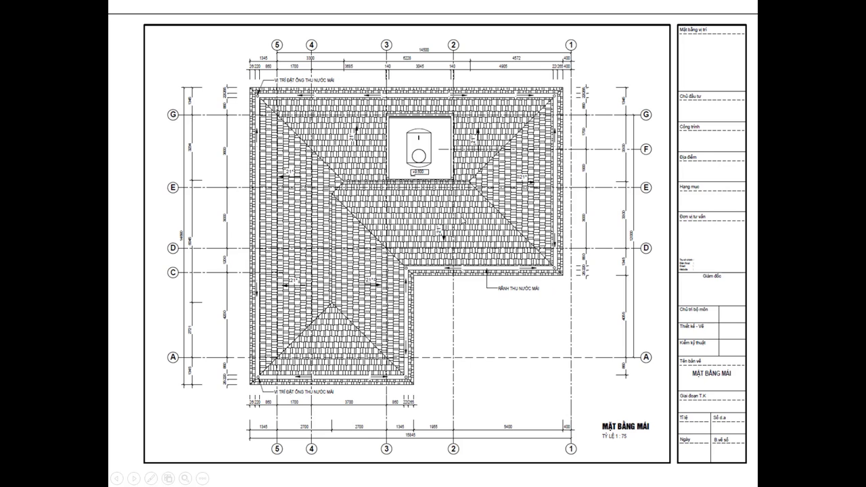
pyautogui.scroll(-5, 462, 215)
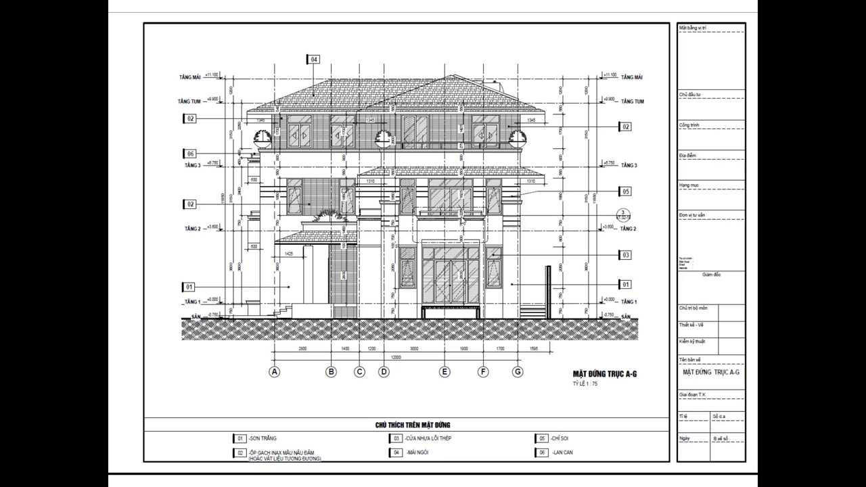
pyautogui.scroll(-5, 462, 216)
pyautogui.scroll(-5, 461, 216)
pyautogui.scroll(-5, 463, 221)
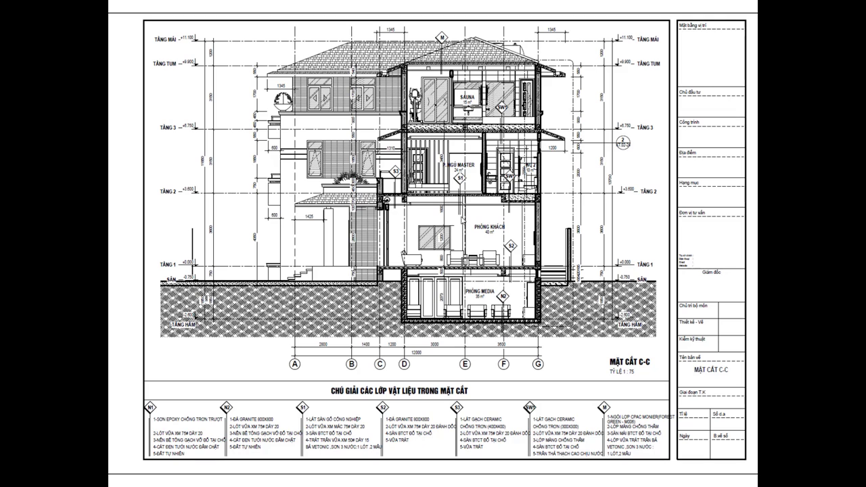
pyautogui.scroll(-5, 462, 220)
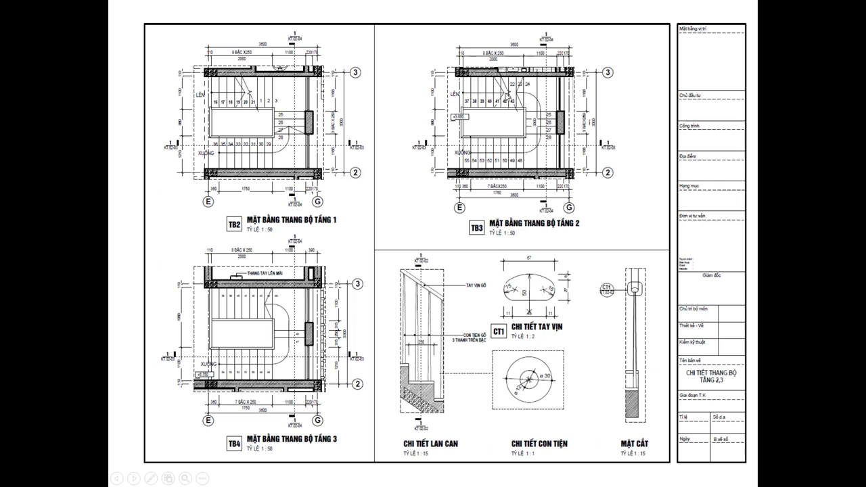
pyautogui.scroll(-5, 468, 147)
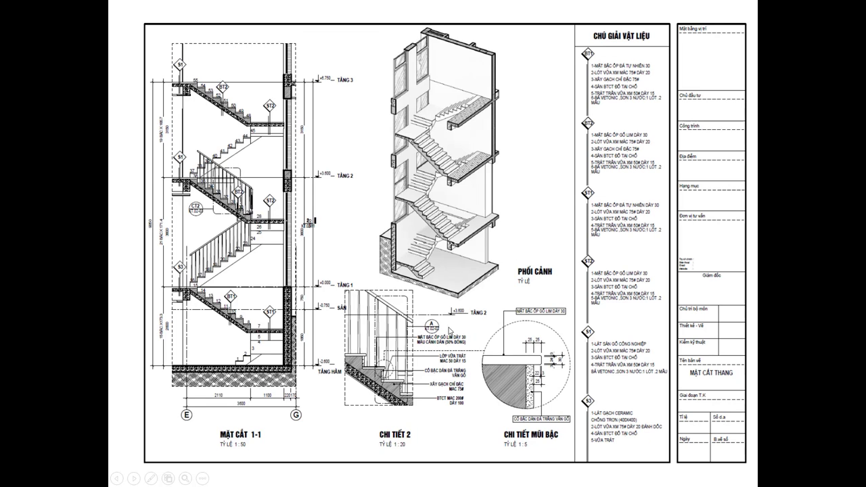
pyautogui.scroll(-5, 419, 355)
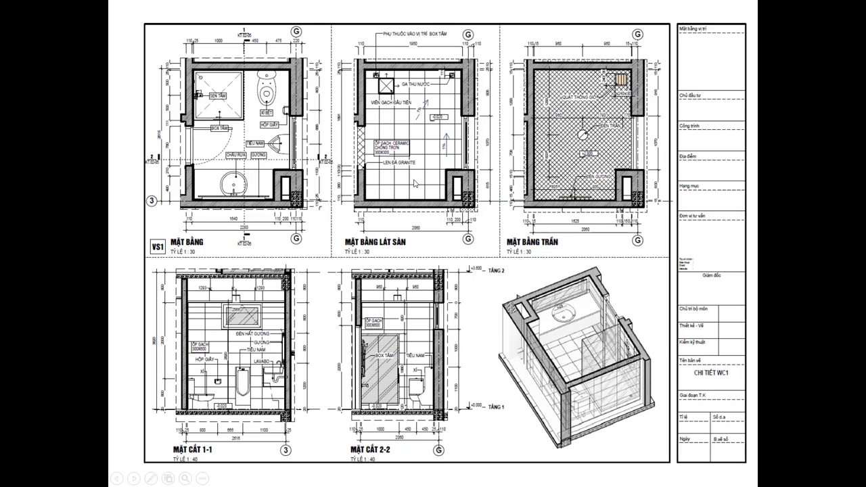
pyautogui.scroll(-5, 416, 183)
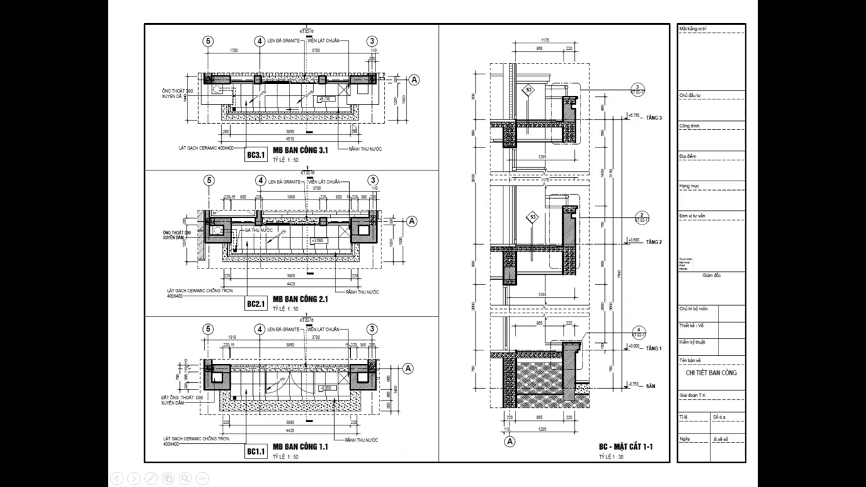
# Step forward, back up to slide 17's ground-floor interior plan, and exit the slideshow
pyautogui.scroll(-1, 353, 126)
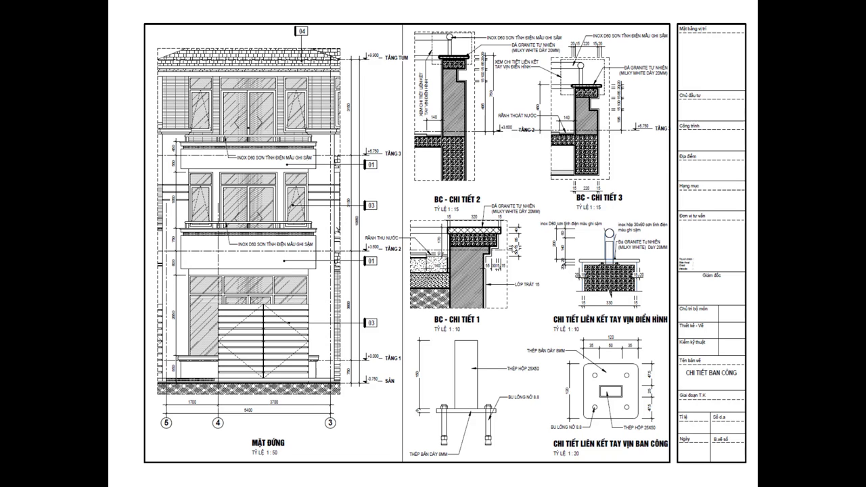
pyautogui.press('pagedown')
pyautogui.press('pagedown')
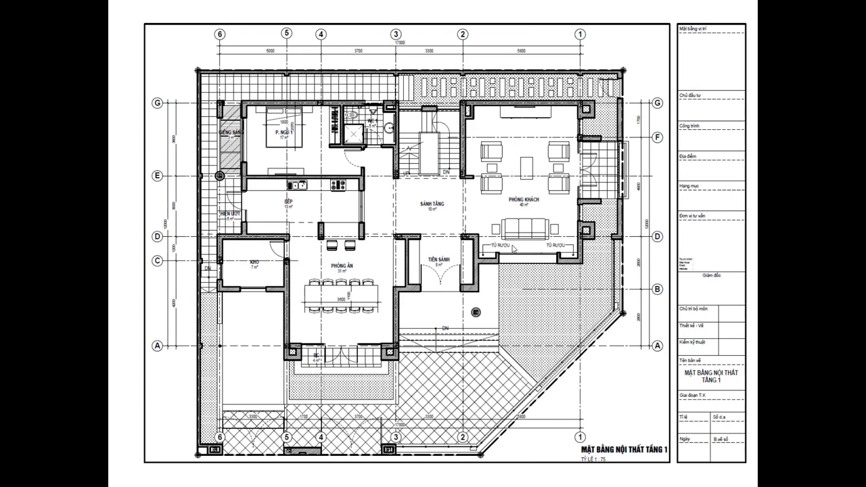
pyautogui.press('pagedown')
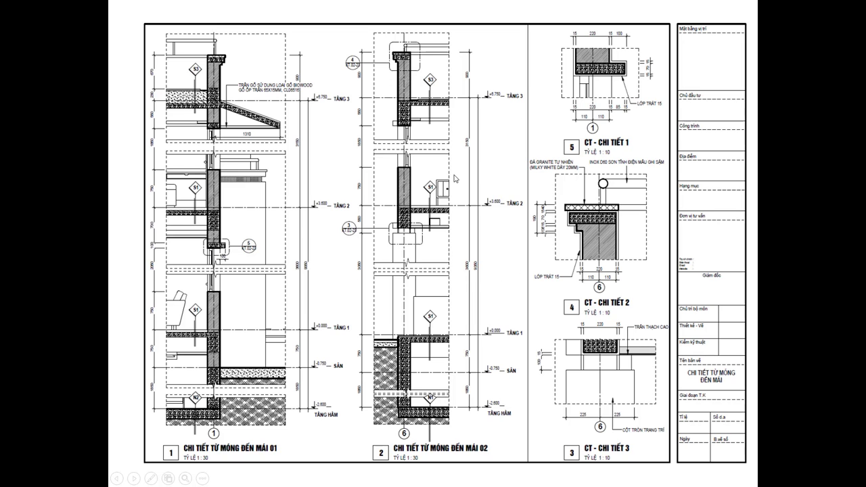
pyautogui.press('pageup')
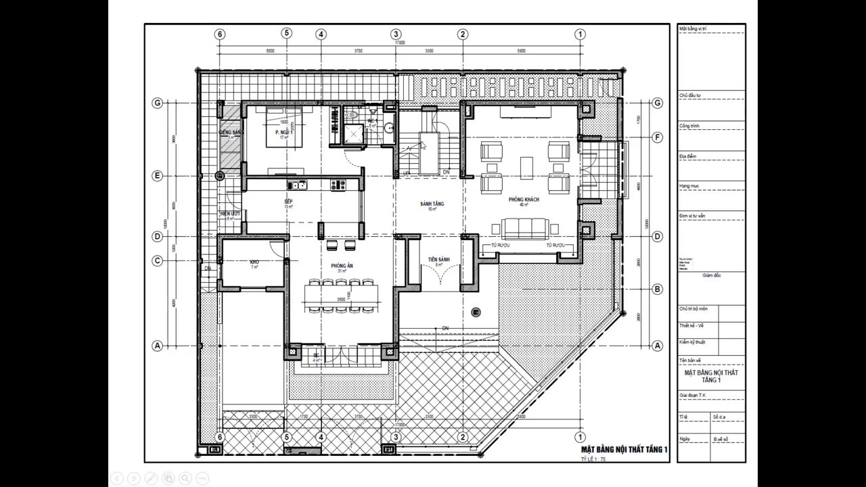
pyautogui.press('Escape')
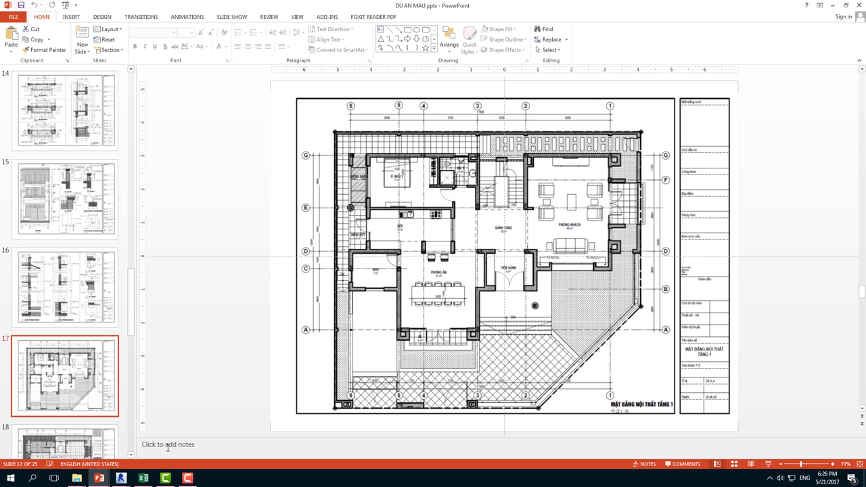
# Switch to Revit's BASIC-02-03.rvt project showing floor plan MBKT-TANG 1
pyautogui.click(165, 441)
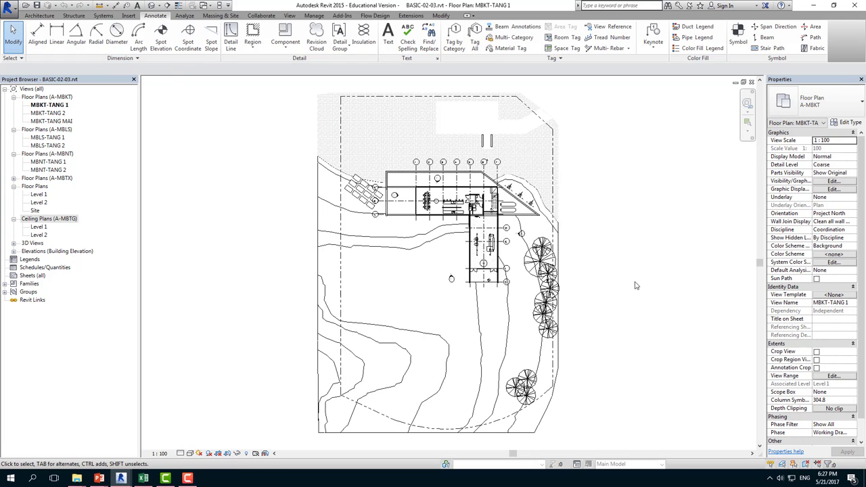
# Pan the Revit floor plan slightly, then reopen DU AN MAU.pptx at the balcony slide
pyautogui.moveTo(633, 283); pyautogui.dragTo(595, 293, button='middle')
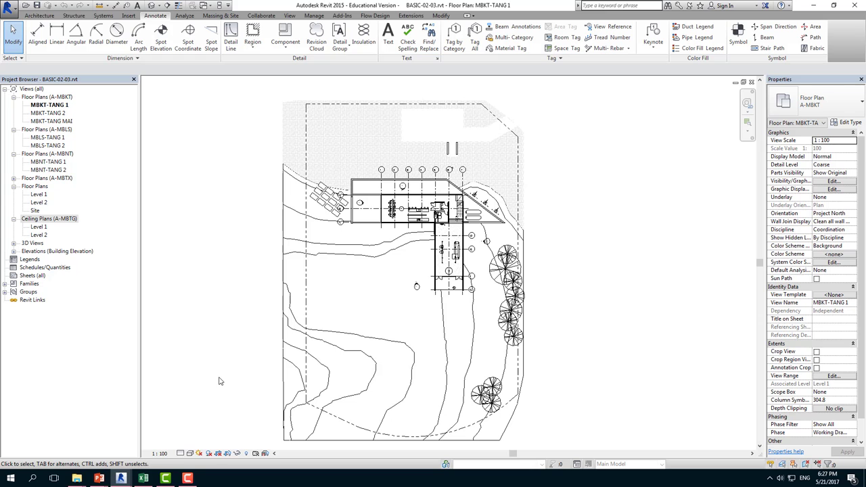
pyautogui.moveTo(219, 381); pyautogui.dragTo(213, 364, button='middle')
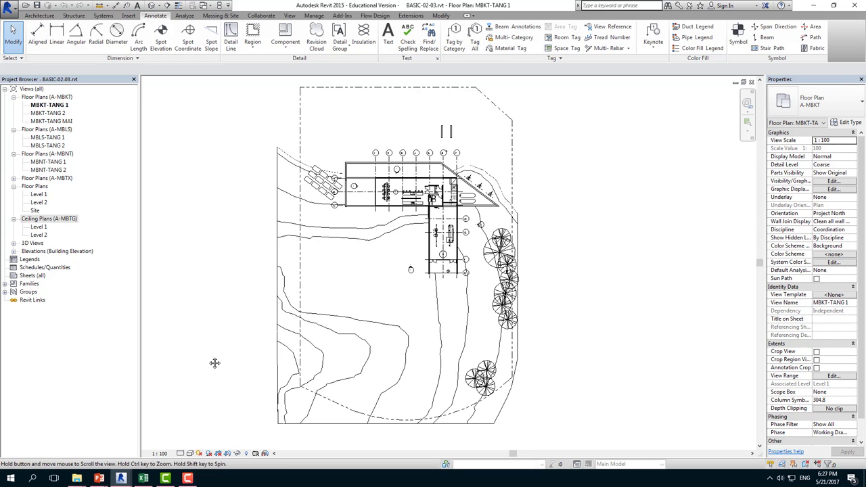
pyautogui.click(147, 436)
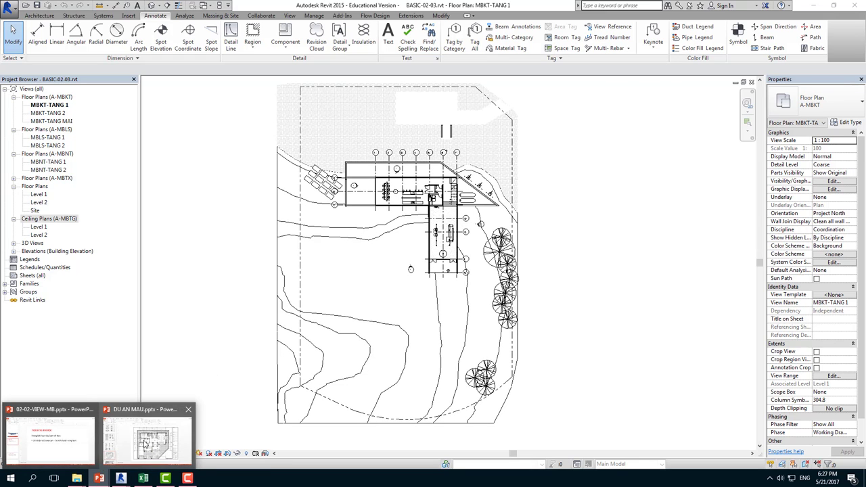
pyautogui.click(65, 200)
# Start the slide show from slide 14, the 'CHI TIẾT BAN CÔNG' balcony sheet
pyautogui.click(85, 139)
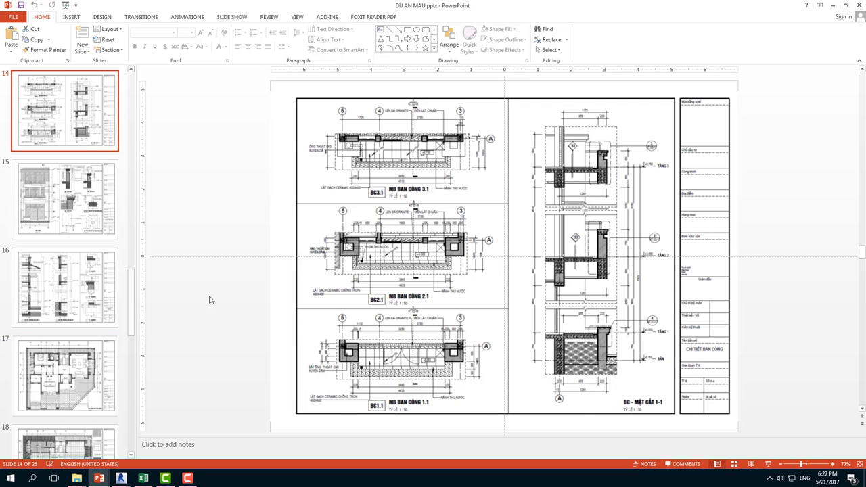
pyautogui.click(768, 464)
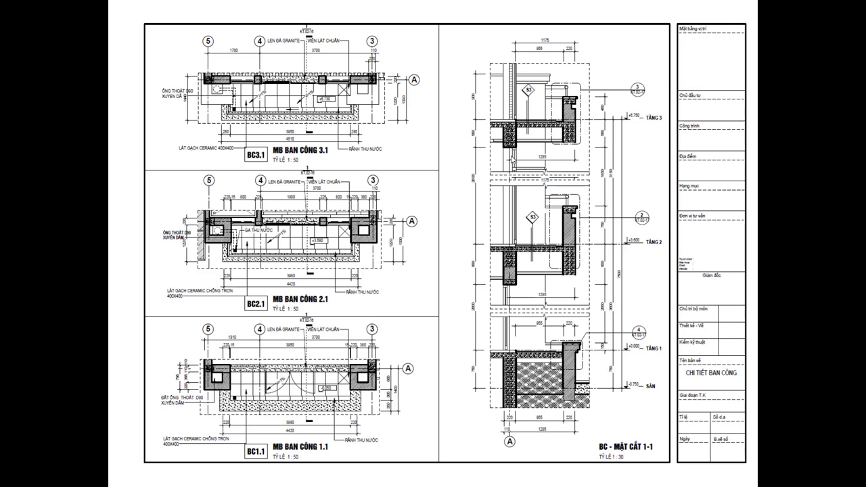
# Advance past the second balcony sheet to the 'CHI TIẾT TỪ MÓNG ĐẾN MÁI' detail slide
pyautogui.press('Right')
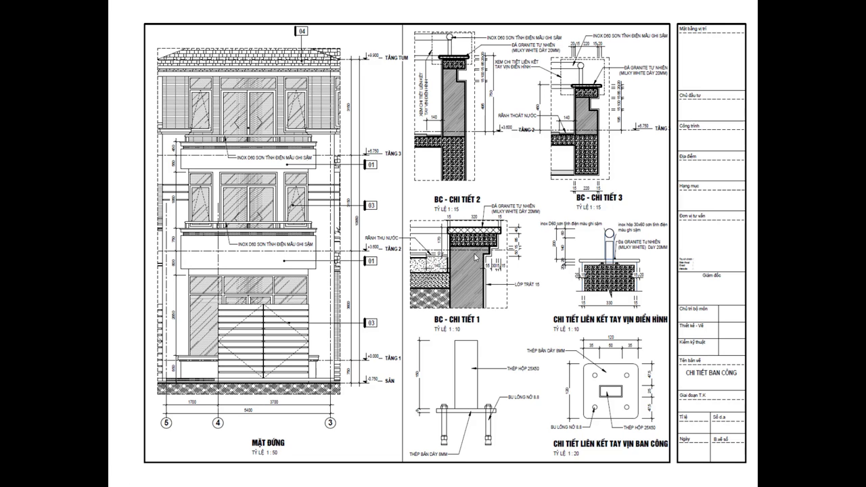
pyautogui.press('Right')
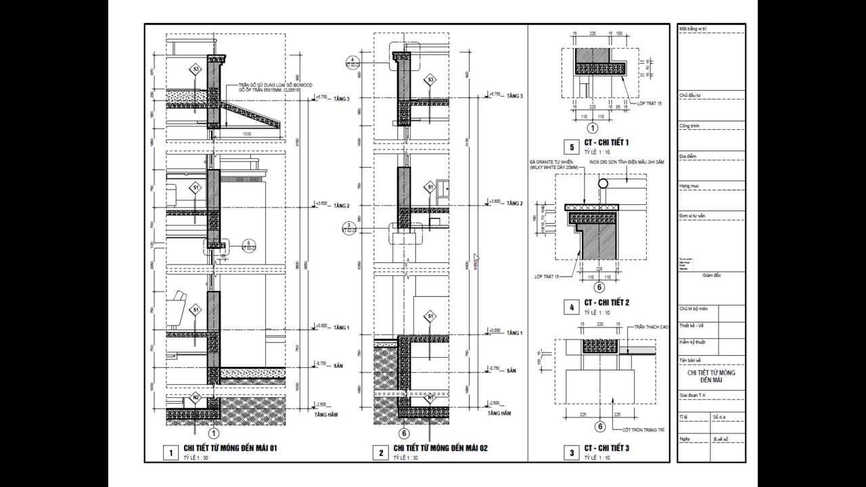